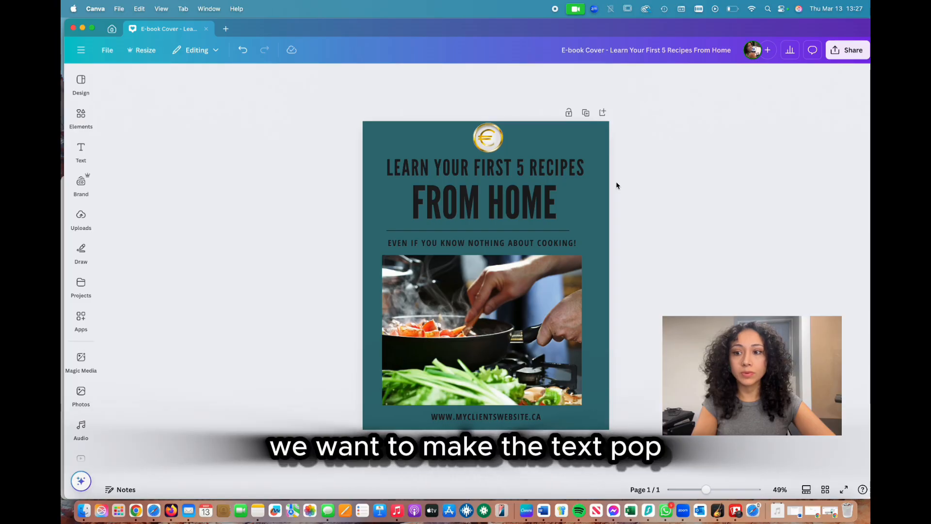
Step: Examine how the cover's title lines, subtitle and divider line contrast with the dark teal background
left_click(547, 164)
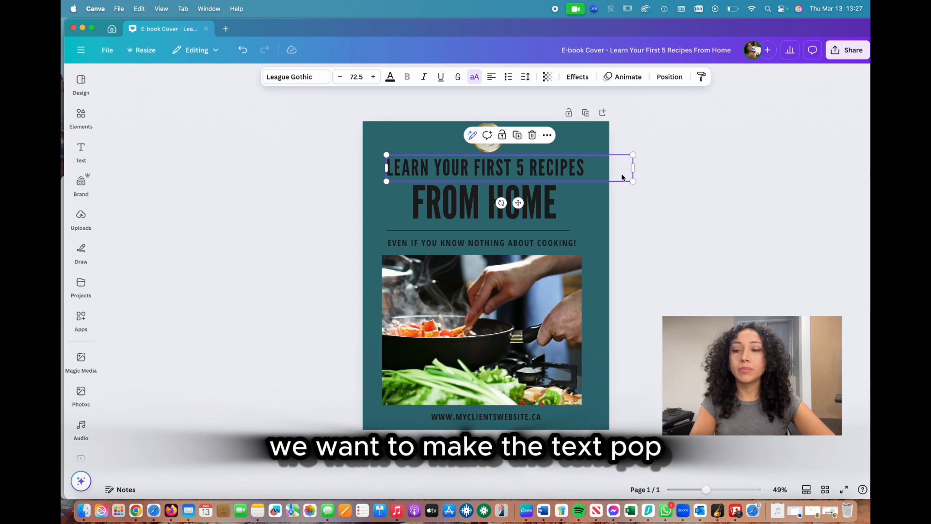
left_click(601, 209)
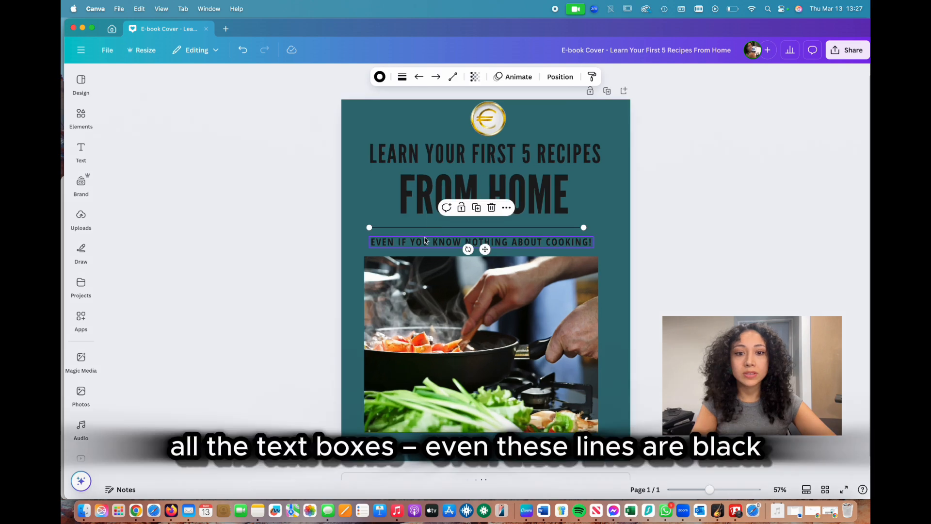
left_click(425, 239)
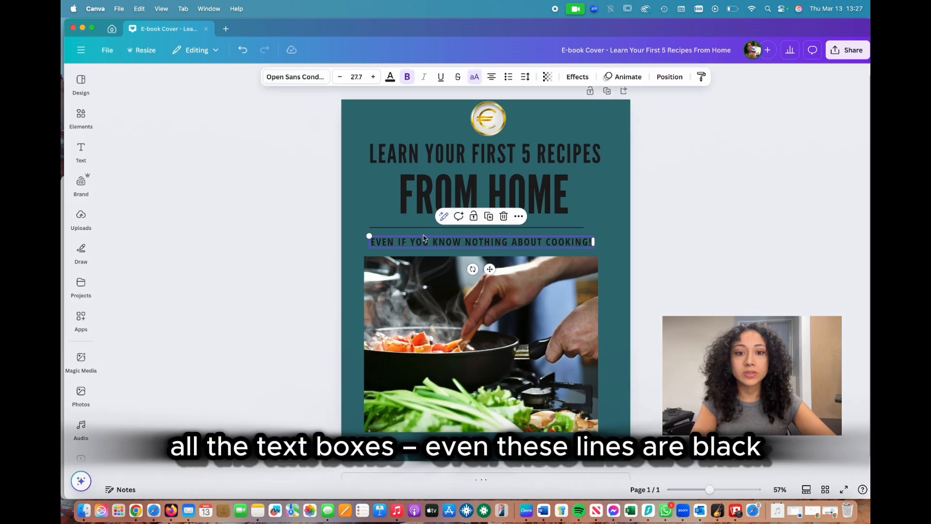
left_click(416, 228)
left_click(392, 153)
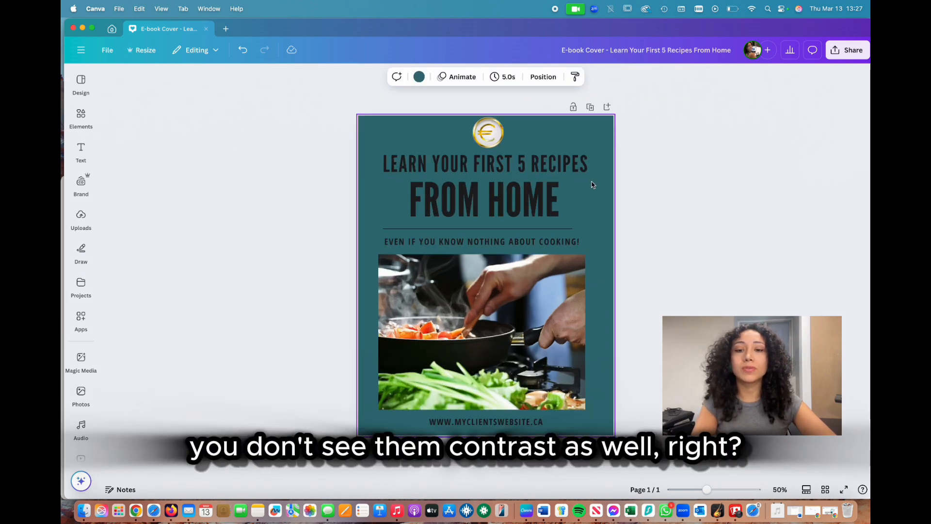
left_click(536, 196)
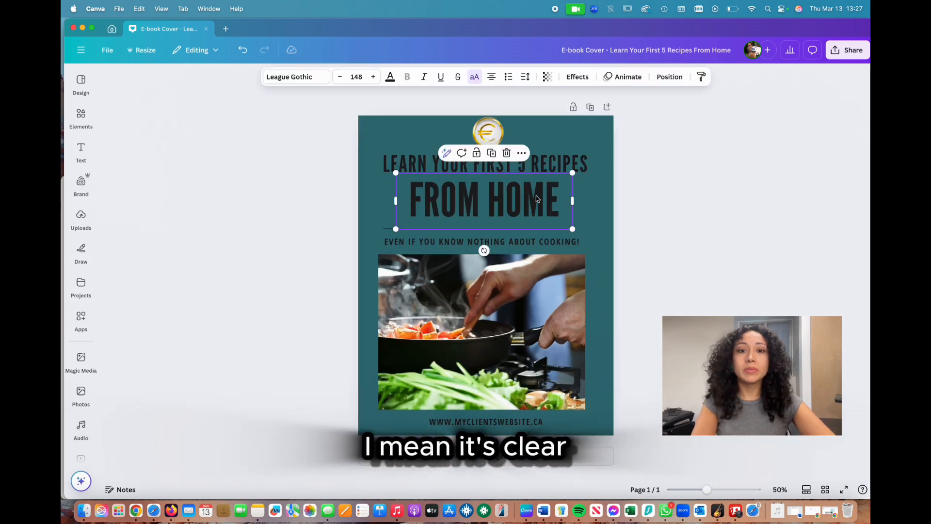
Step: Change the "LEARN YOUR FIRST 5 RECIPES" heading color to white (#ffffff) and apply the change to all matching text
left_click(404, 160)
scroll(407, 160, "up", 3)
scroll(406, 160, "down", 2)
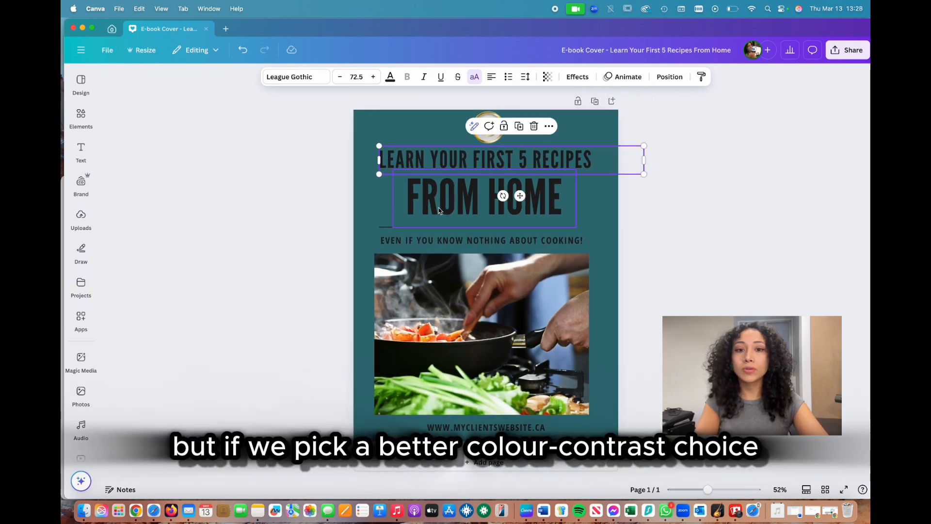
left_click(389, 78)
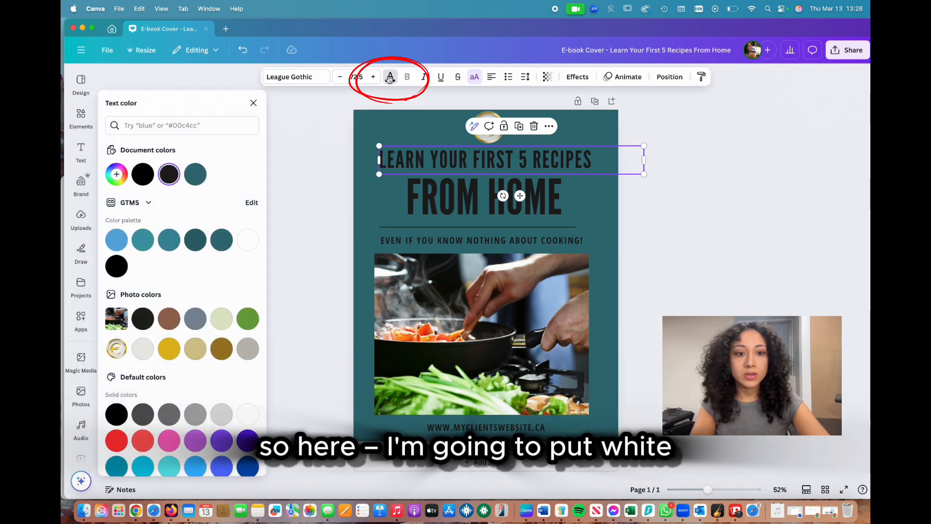
left_click(250, 243)
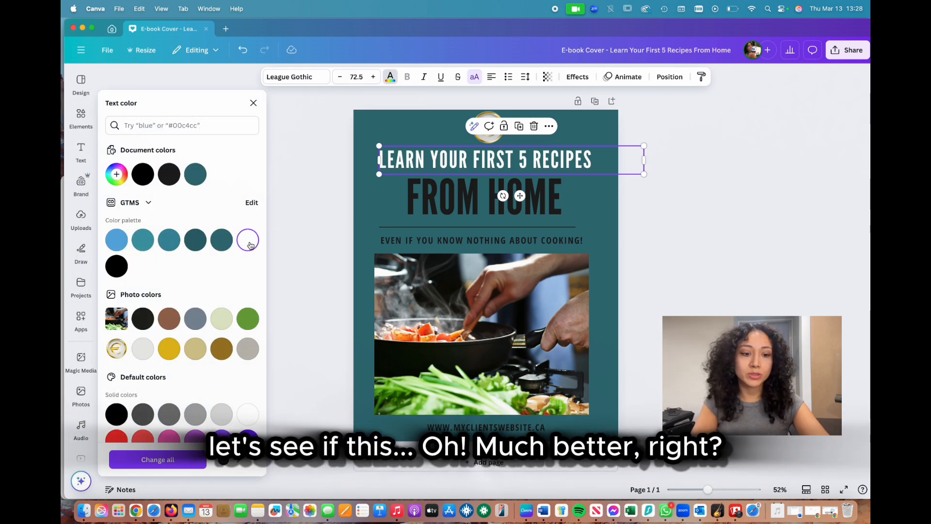
left_click(159, 459)
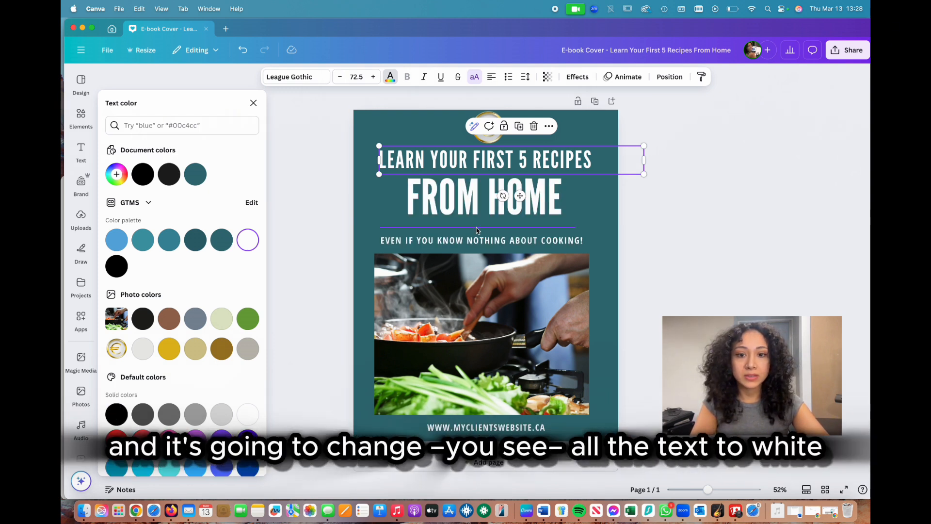
Step: Set the color of the divider line below the title to white
left_click(448, 228)
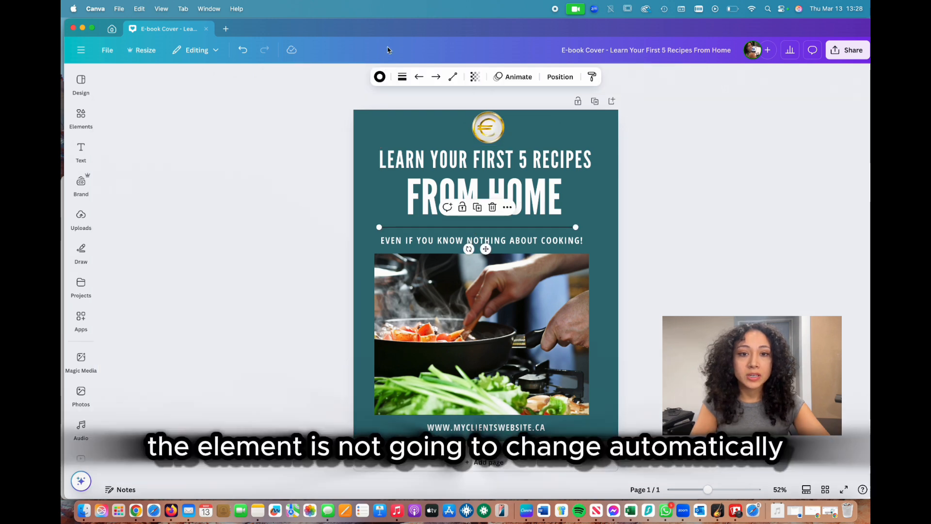
left_click(379, 77)
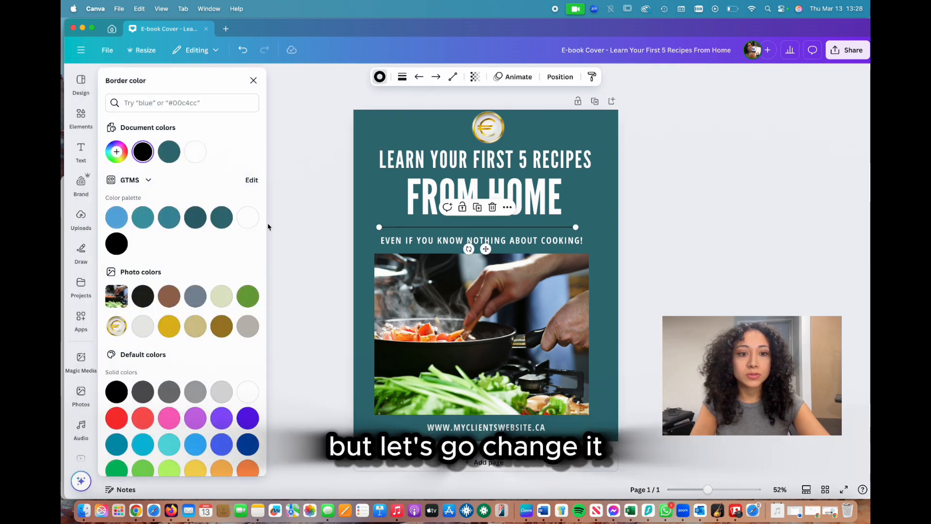
left_click(248, 217)
left_click(253, 80)
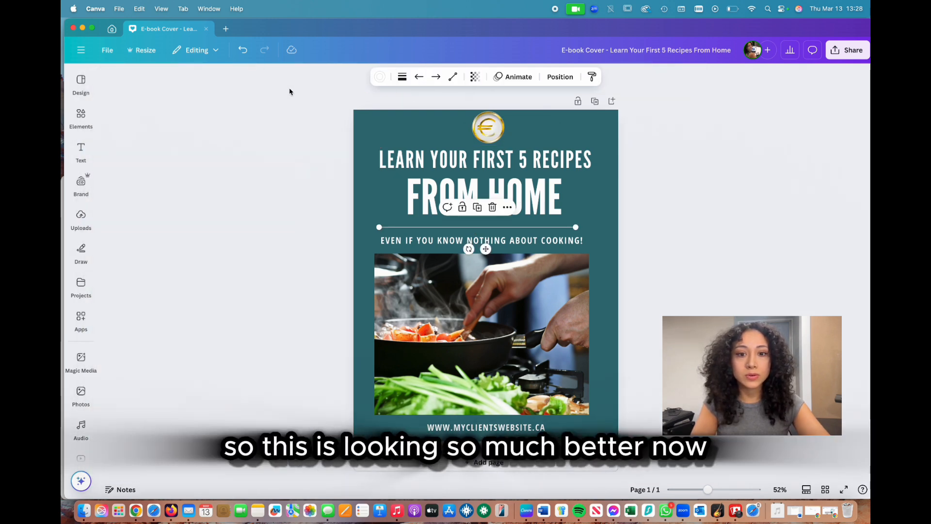
left_click(311, 212)
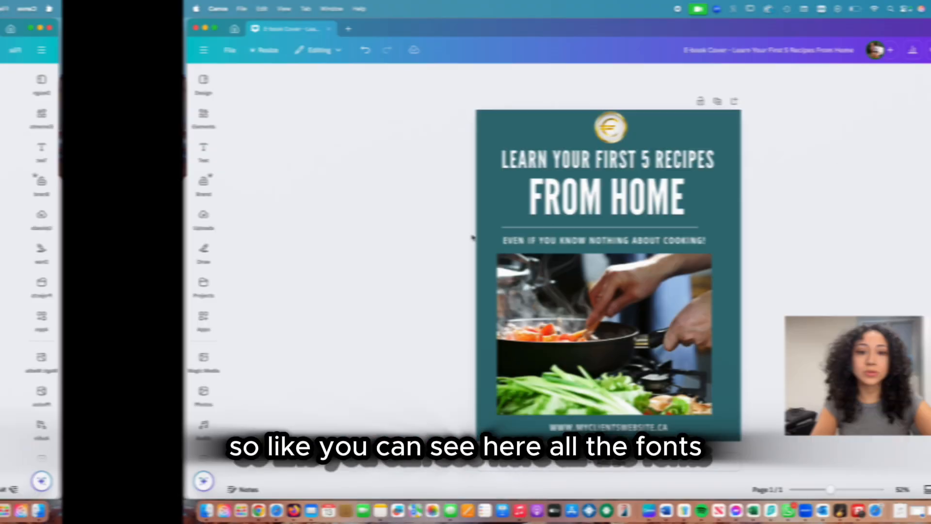
Step: Compare the fonts and capitalization of the title lines, subtitle and website address
left_click(626, 243)
left_click(580, 427)
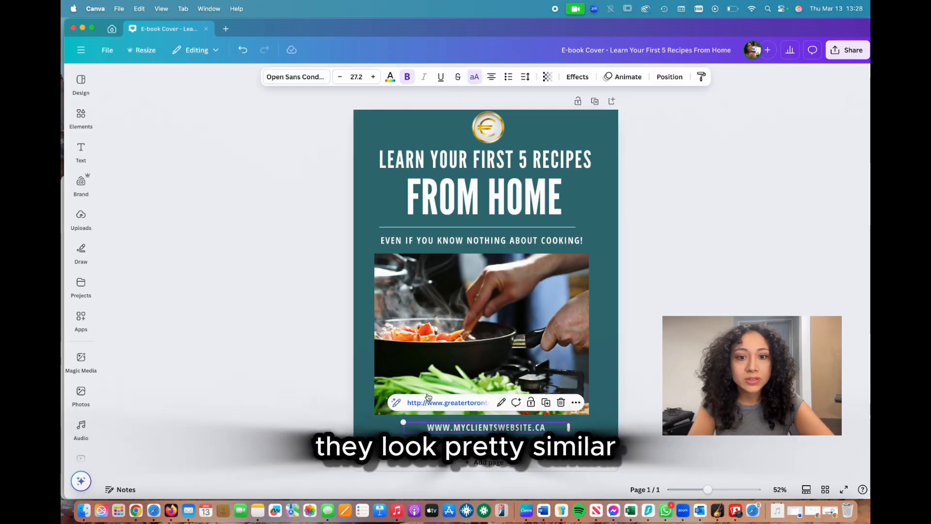
left_click(485, 197)
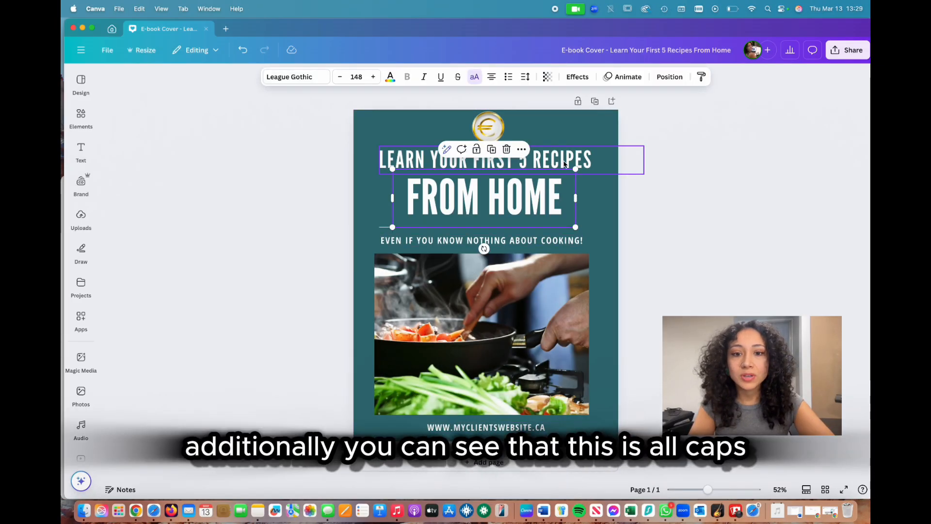
left_click(557, 242)
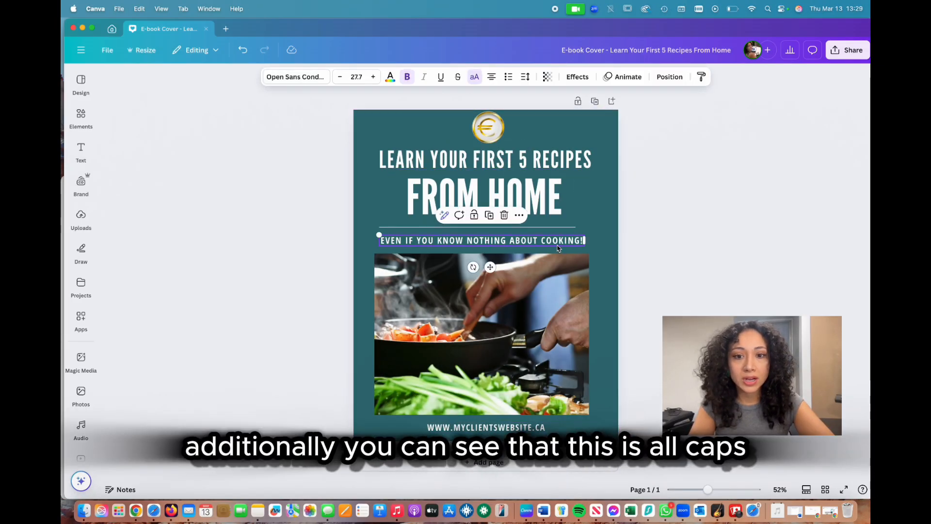
left_click(550, 164)
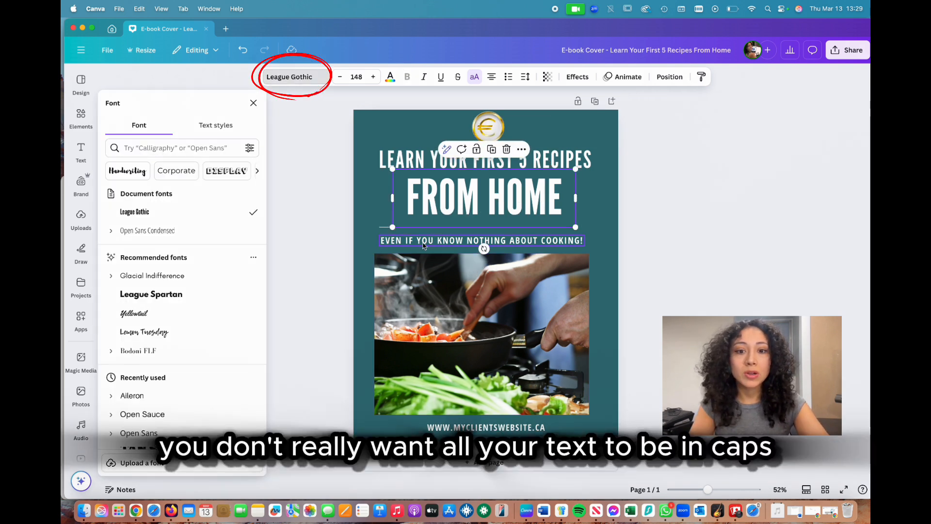
Step: Turn off all caps for the subtitle and website address and set their font to Aileron
left_click(429, 241)
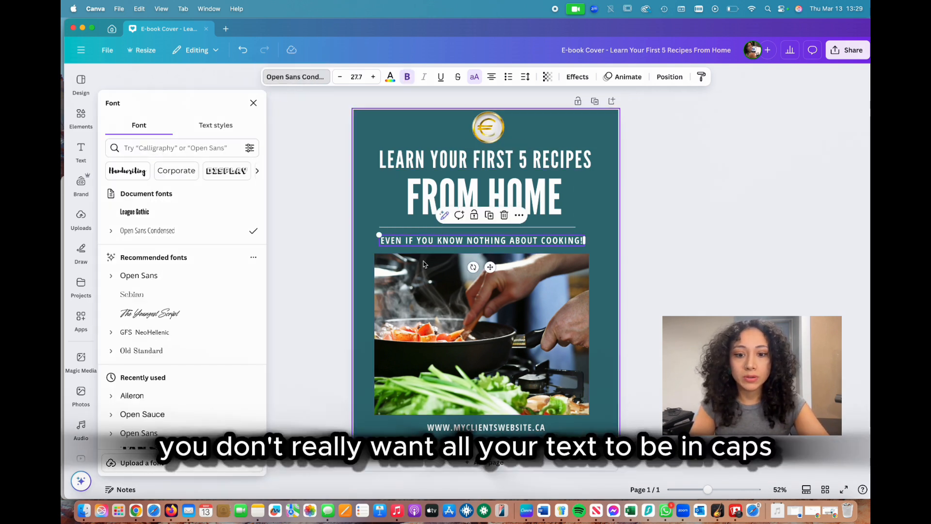
left_click(486, 427)
scroll(178, 314, "down", 2)
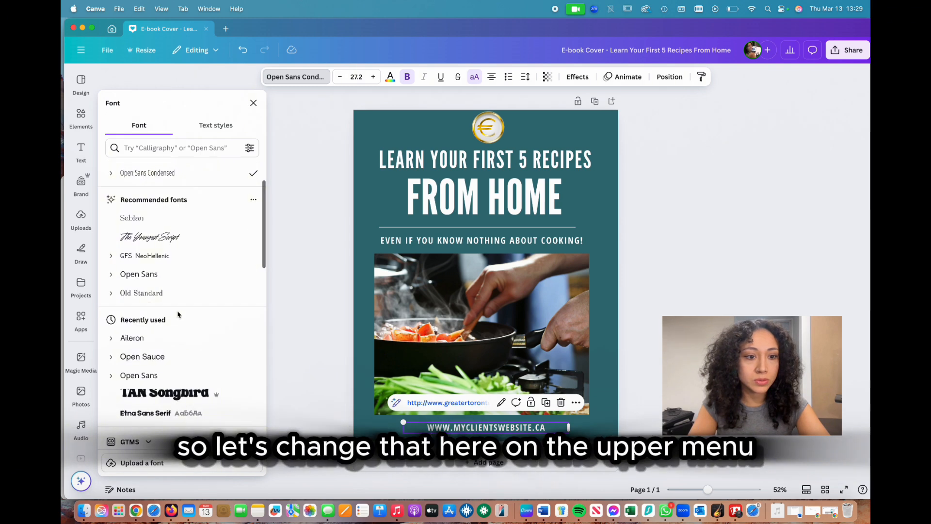
scroll(178, 314, "down", 1)
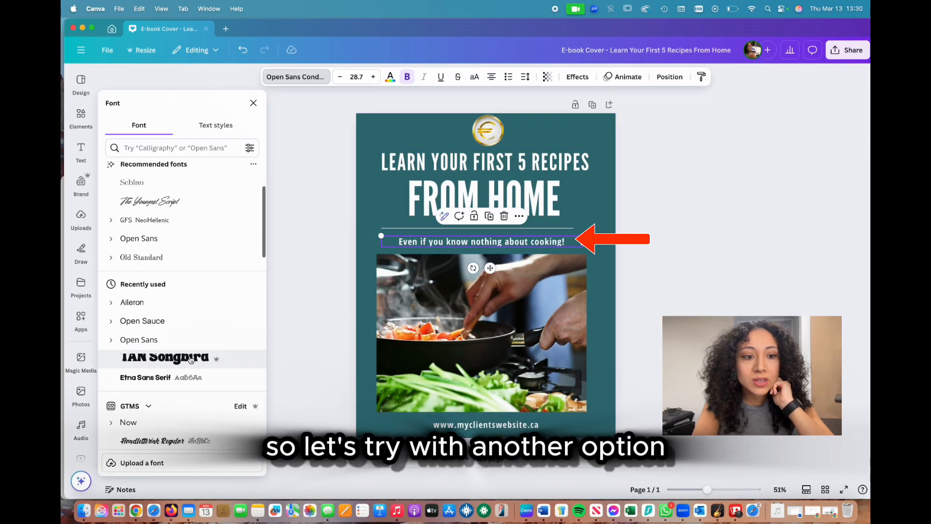
left_click(185, 305)
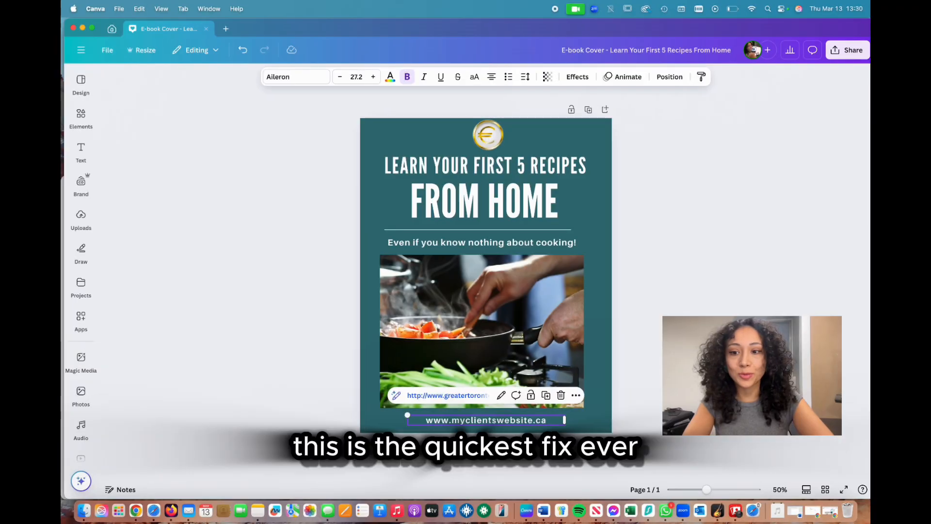
left_click(584, 210)
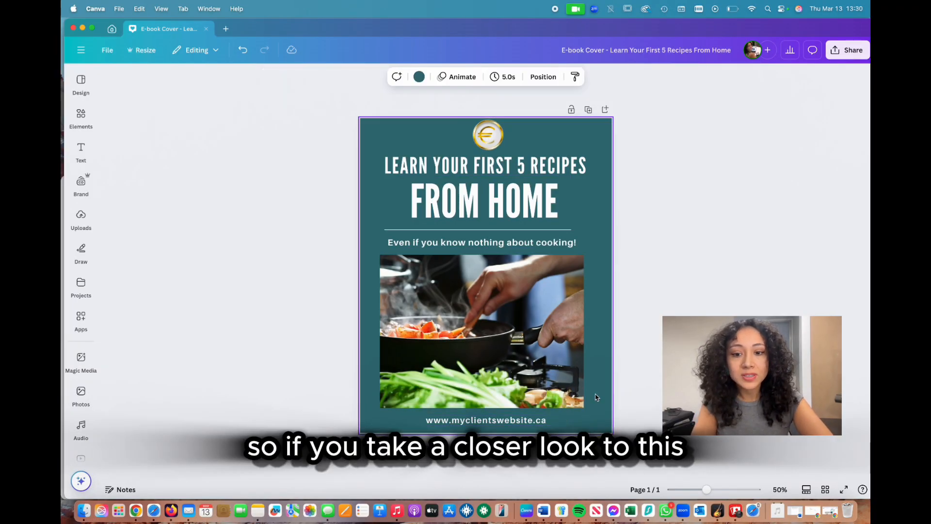
Step: Center-align the text of the "LEARN YOUR FIRST 5 RECIPES" heading and move its box toward the middle of the page width
left_click(532, 158)
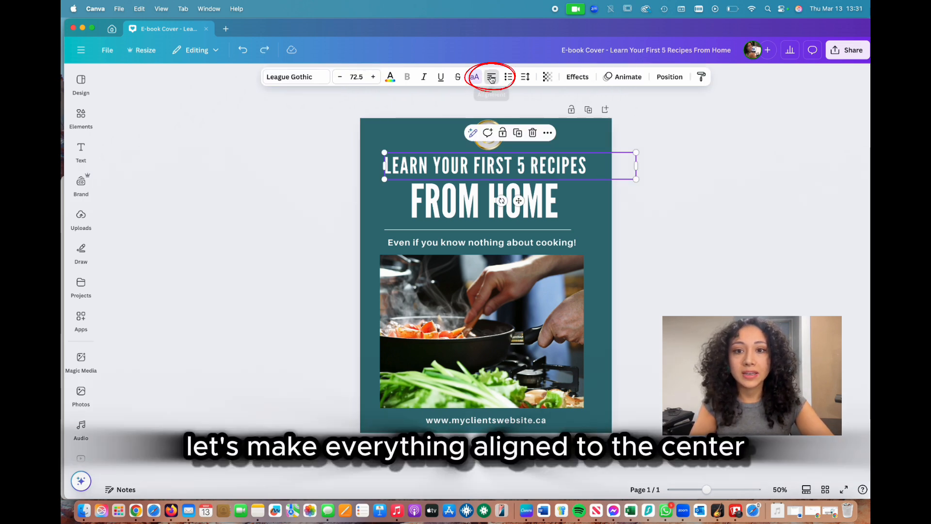
left_click(491, 78)
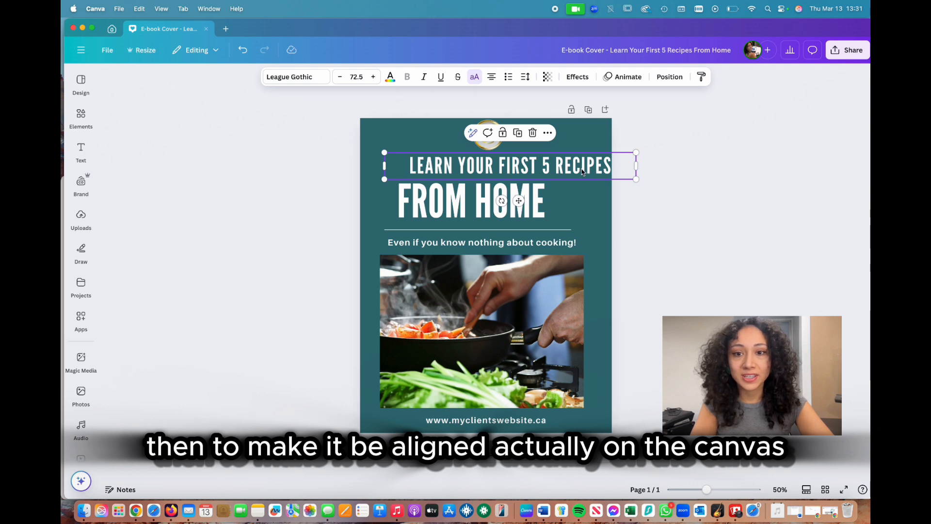
left_click_drag(582, 171, 561, 170)
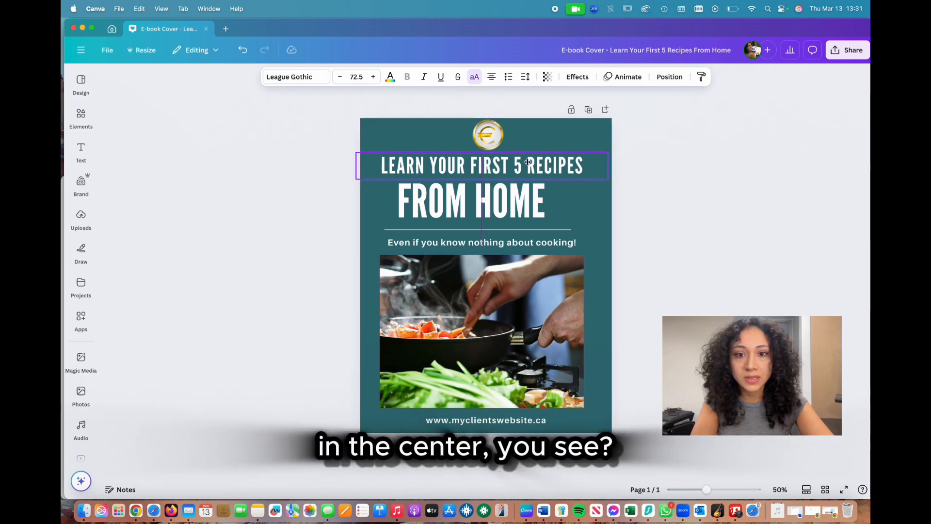
Step: Align the "LEARN YOUR FIRST 5 RECIPES" text box to the page's horizontal center
left_click(669, 77)
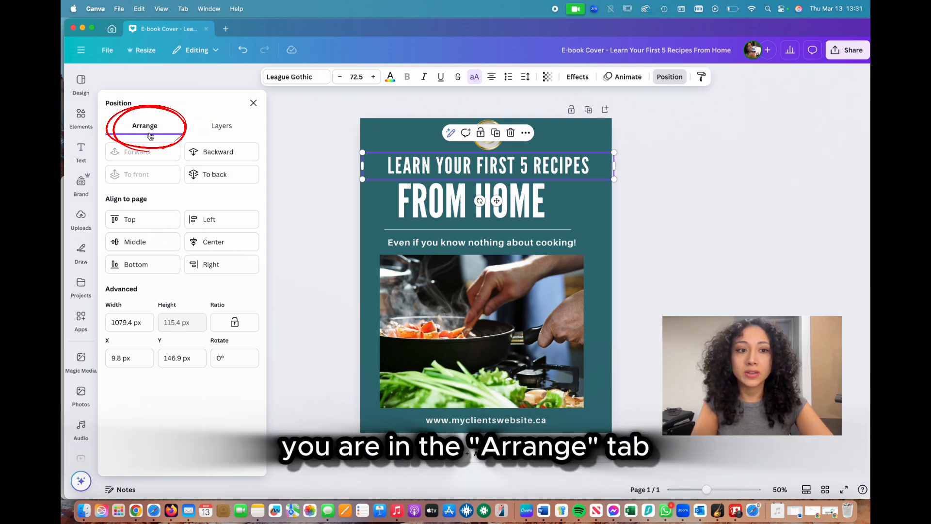
left_click(217, 127)
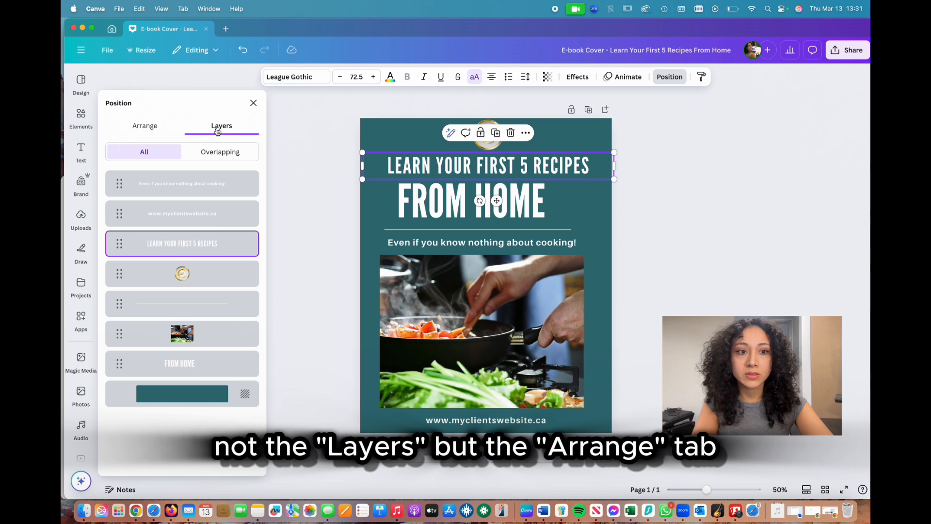
left_click(138, 126)
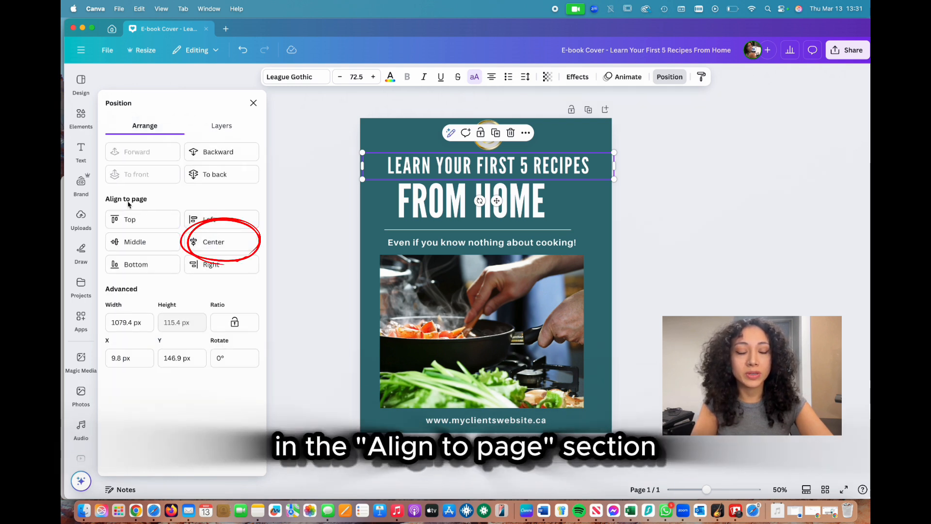
left_click(224, 246)
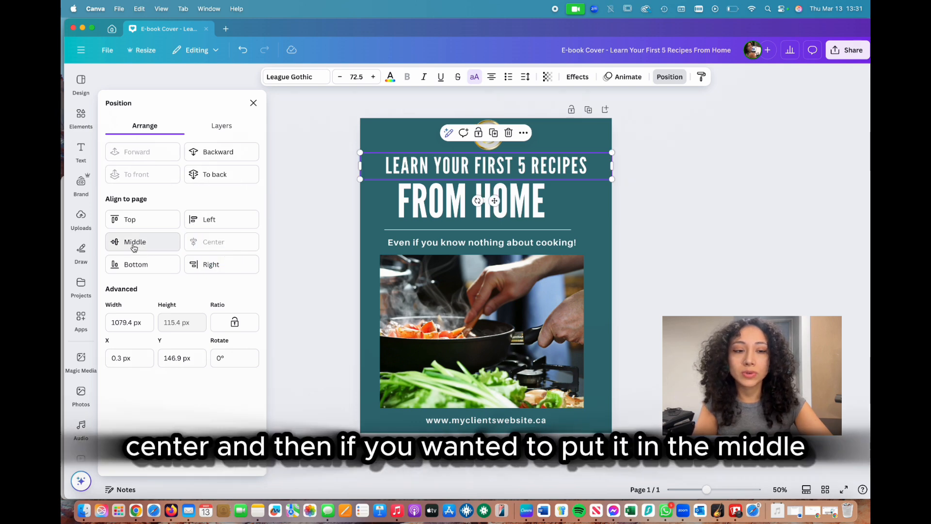
Step: Try the middle, top, bottom, right and center page alignments on the "LEARN YOUR FIRST 5 RECIPES" heading
left_click(134, 245)
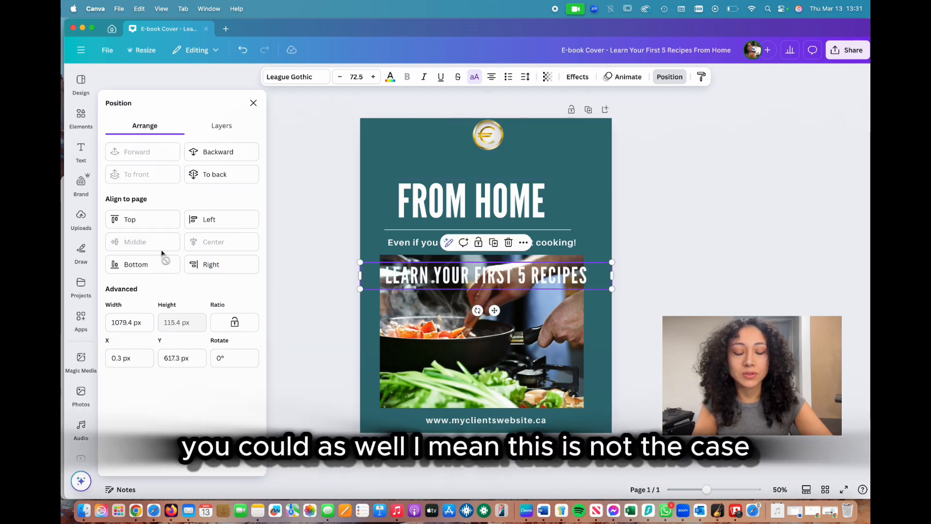
left_click(140, 219)
left_click(162, 266)
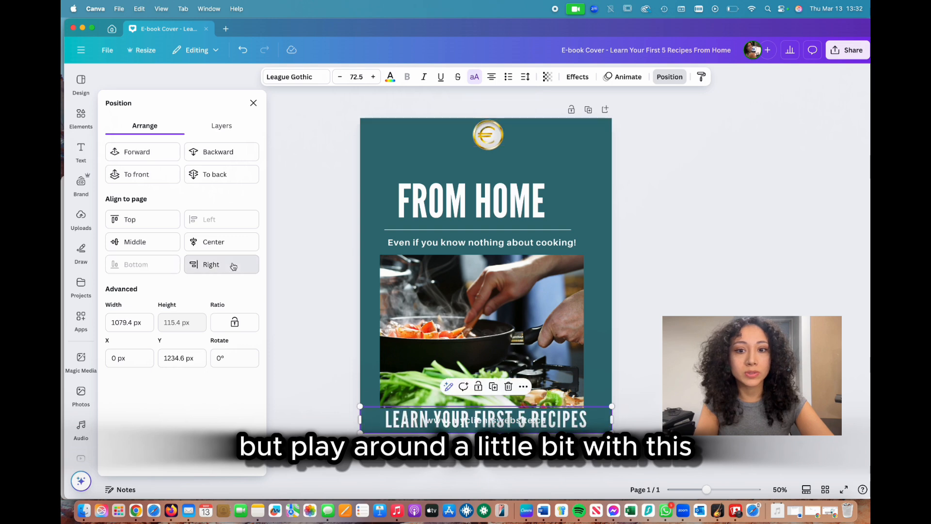
left_click(225, 264)
left_click(150, 246)
left_click(228, 247)
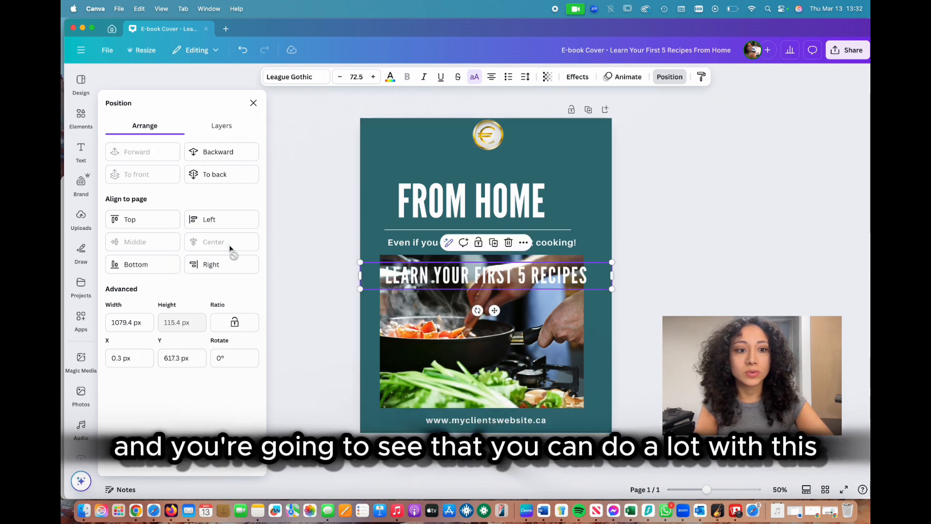
Step: Undo the trial page alignments of the heading, back to its placement above "FROM HOME"
key("super+z")
key("super+z")
key("super+z")
key("super+z")
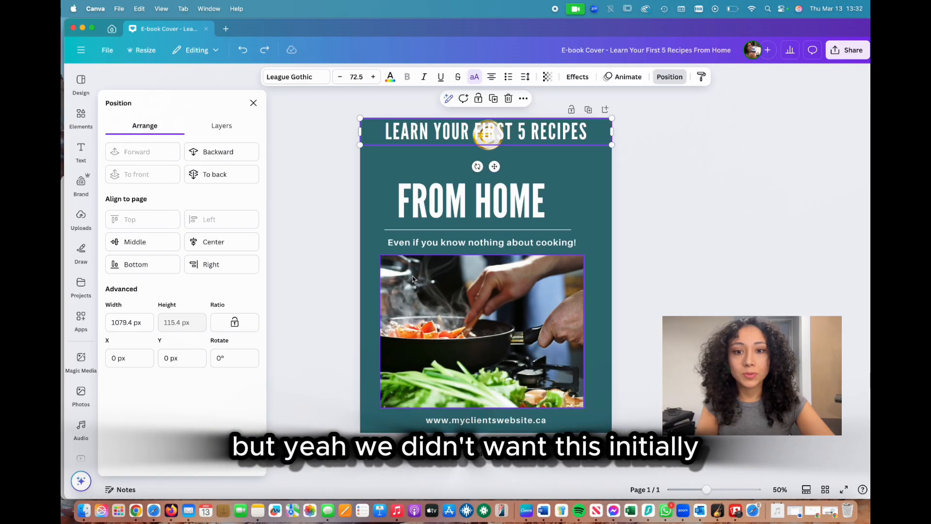
key("super+z")
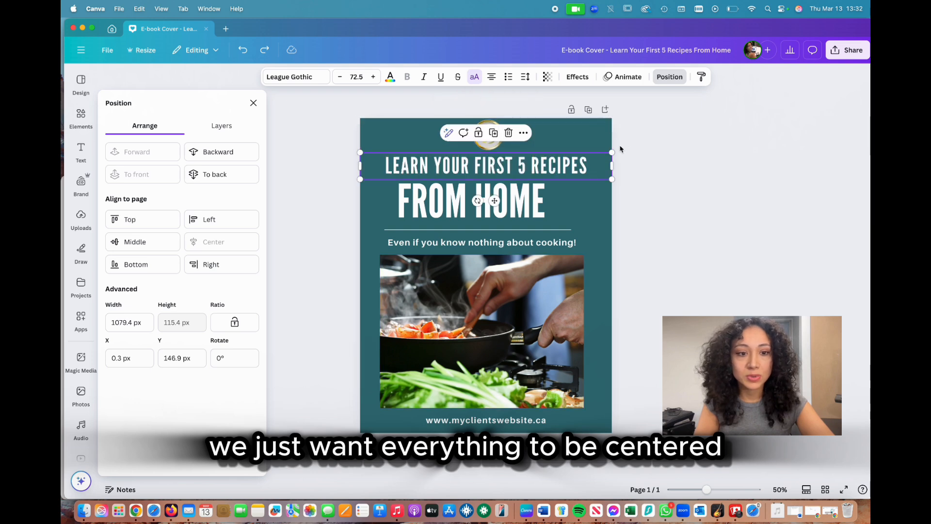
Step: Align the "FROM HOME" heading, the divider line, the cooking tagline and the photo to the page's horizontal center
left_click(414, 204)
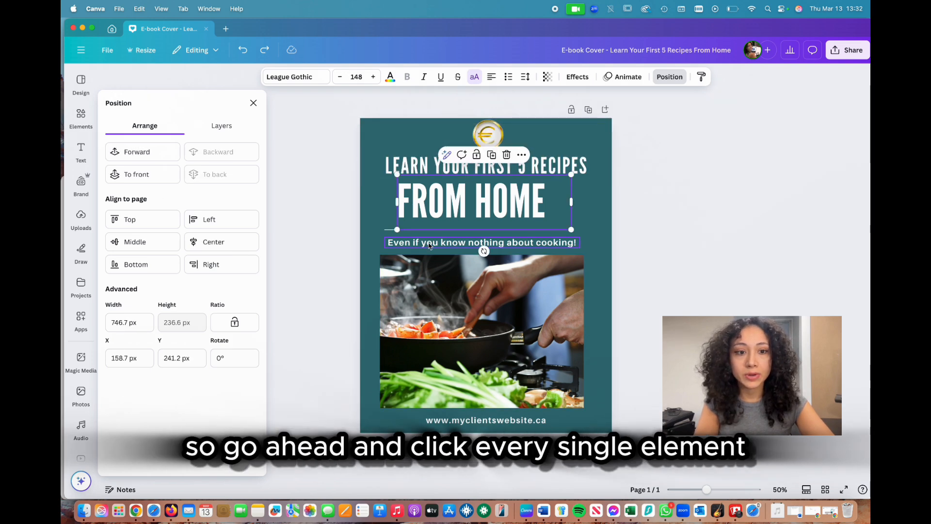
left_click(228, 240)
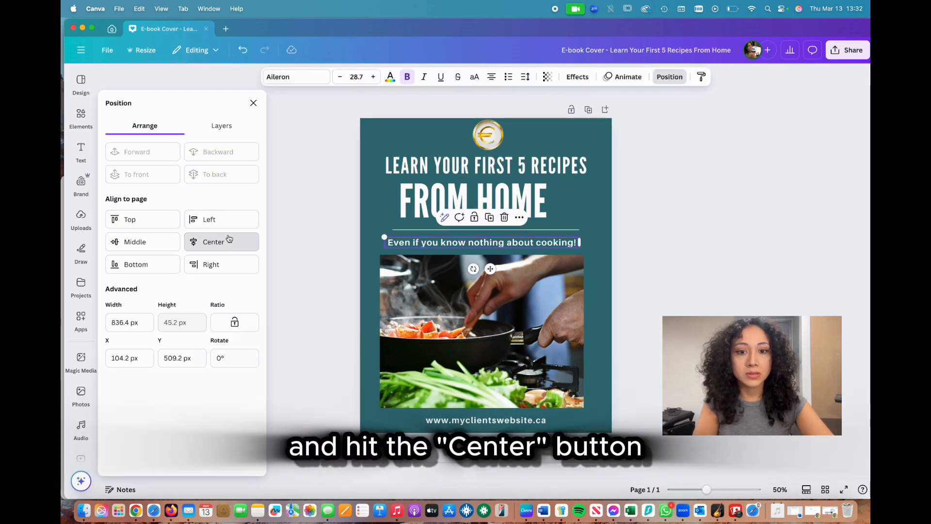
left_click(229, 241)
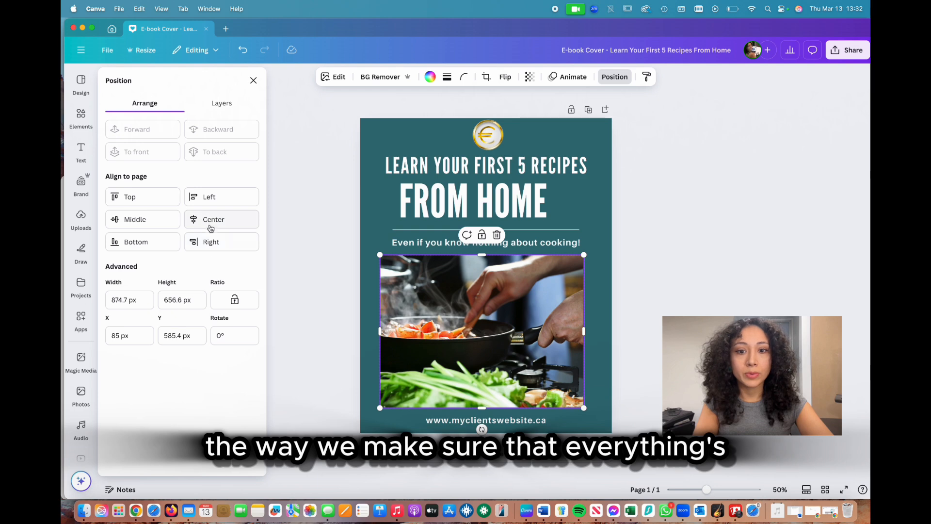
left_click(211, 221)
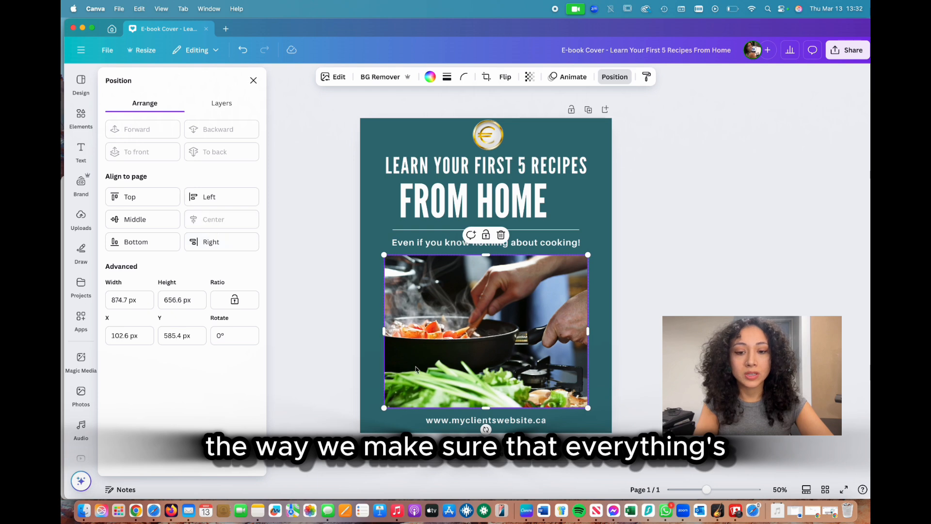
left_click(489, 423)
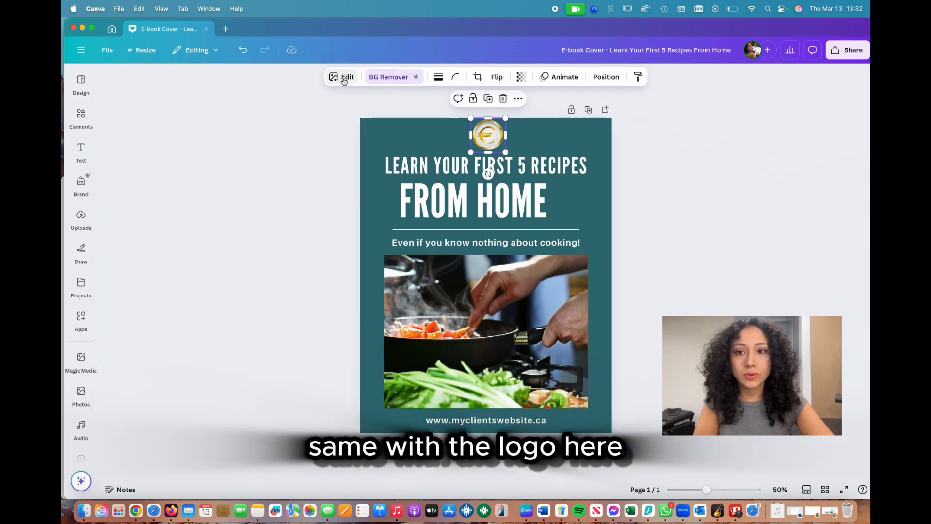
Step: Align the gold euro coin logo to the page's horizontal center and deselect it
left_click(606, 76)
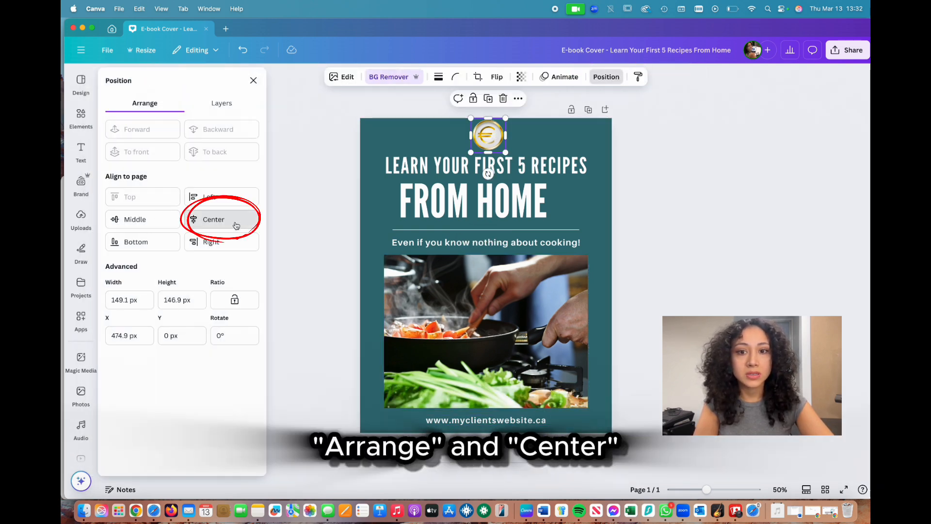
left_click(236, 225)
left_click(640, 187)
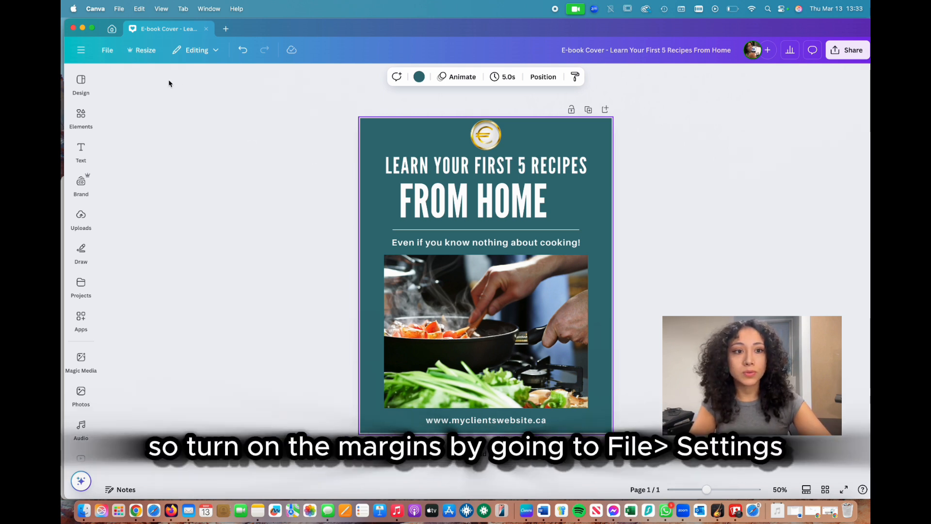
Step: Turn on the display of the page margins
left_click(107, 50)
mouse_move(129, 169)
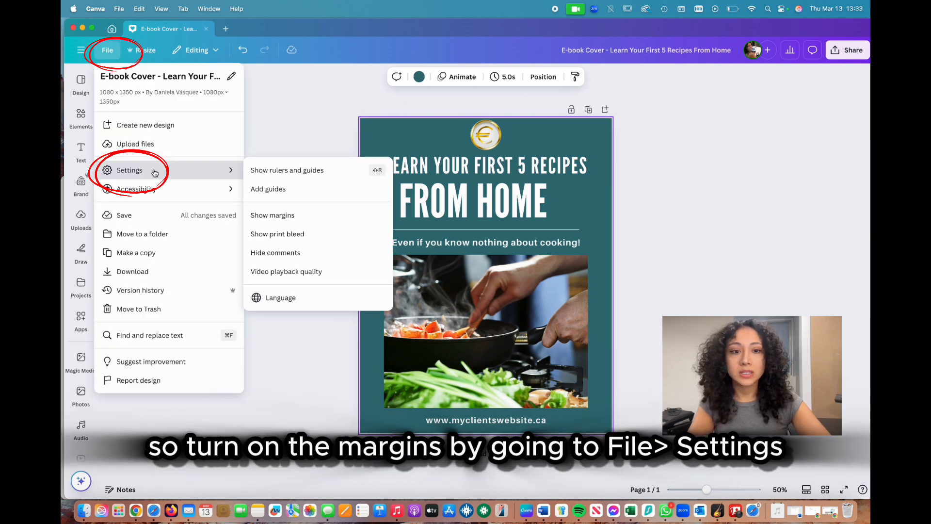
left_click(284, 215)
Step: Center-align the text inside the "FROM HOME" heading box
left_click(527, 187)
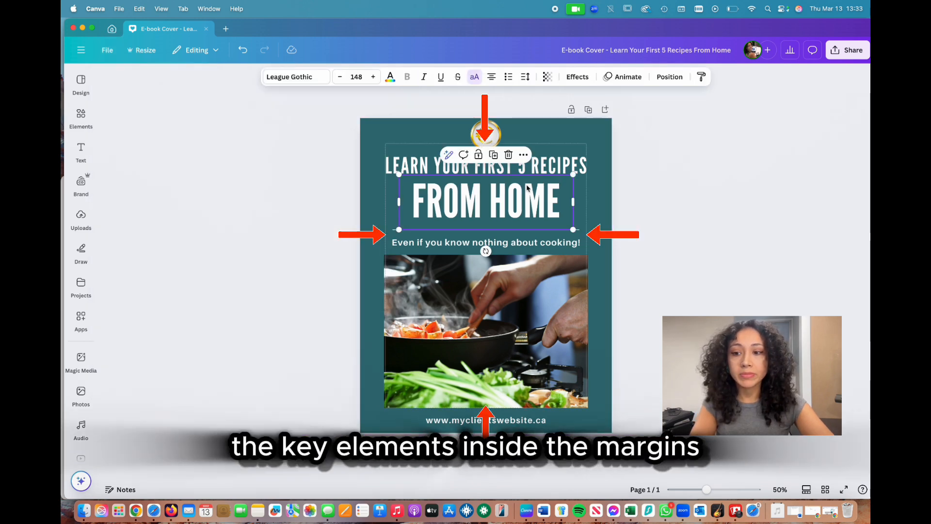
left_click(622, 163)
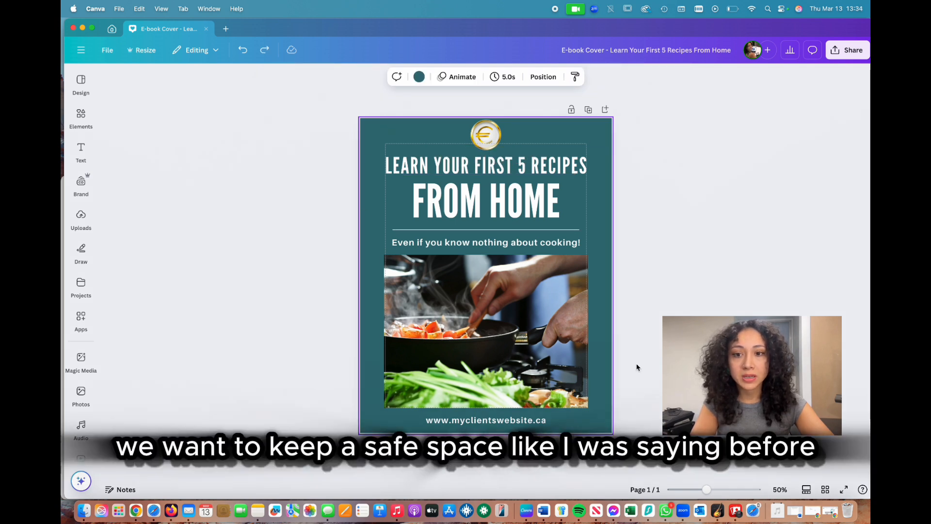
left_click(613, 176)
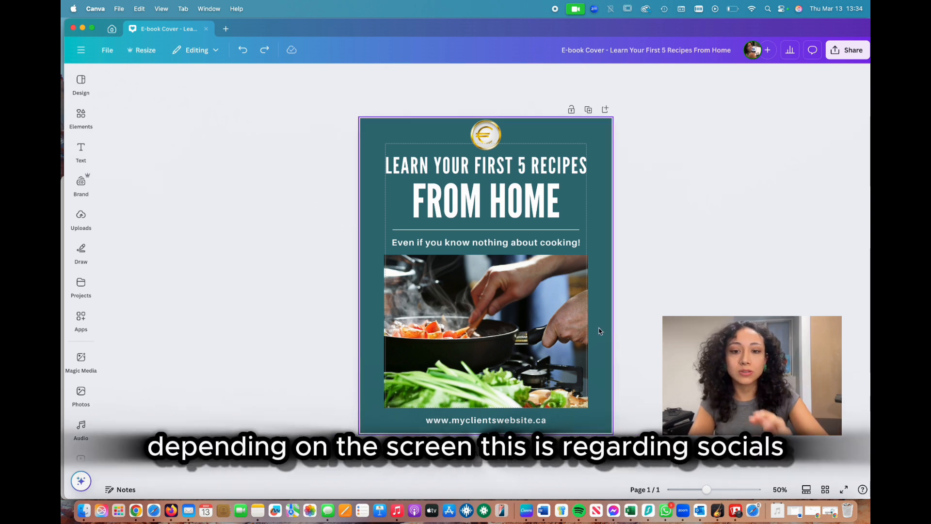
left_click(473, 201)
left_click(570, 149)
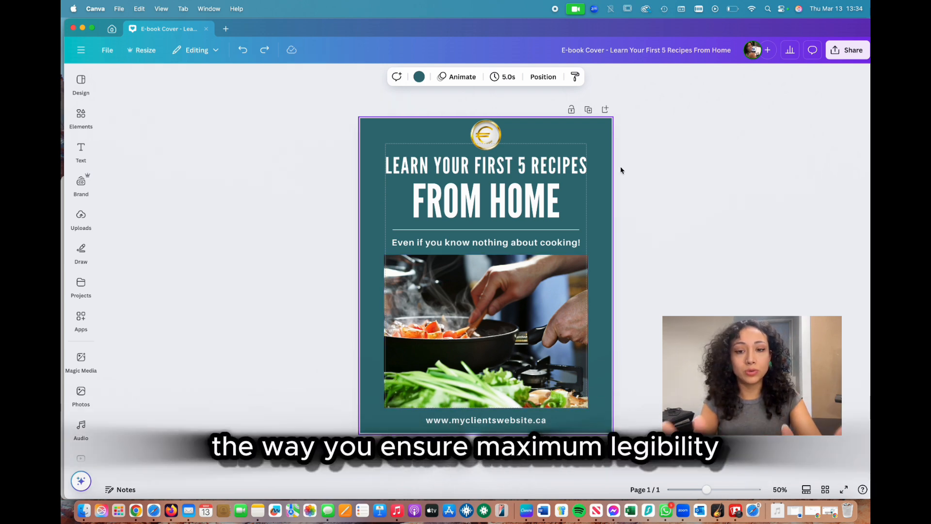
left_click(474, 202)
left_click(623, 228)
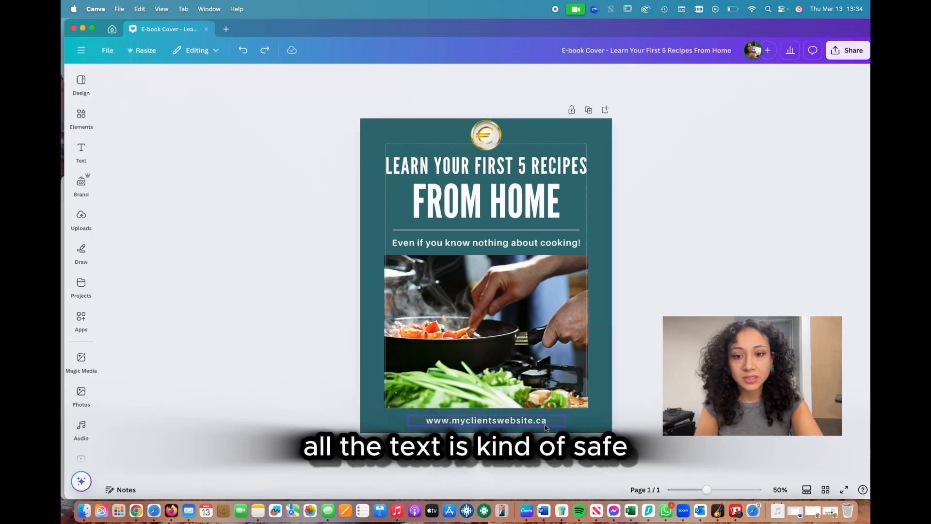
Step: Move the website address up inside the bottom margin, then shrink the photo to fit between the margins and center it on the page
left_click_drag(538, 422, 564, 388)
left_click(577, 403)
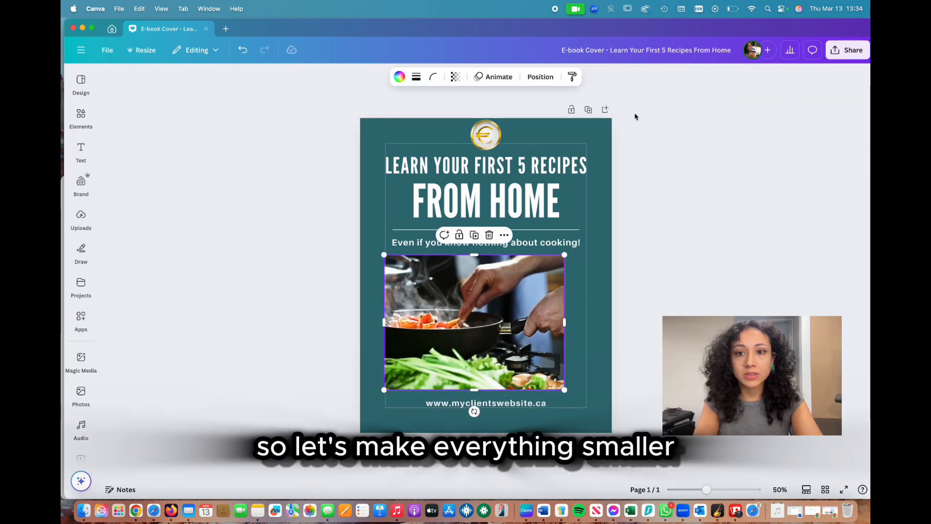
left_click(540, 77)
Step: Lower the coin logo inside the top margin, and move down and shrink the "LEARN YOUR FIRST 5 RECIPES" heading beneath it
left_click(500, 155)
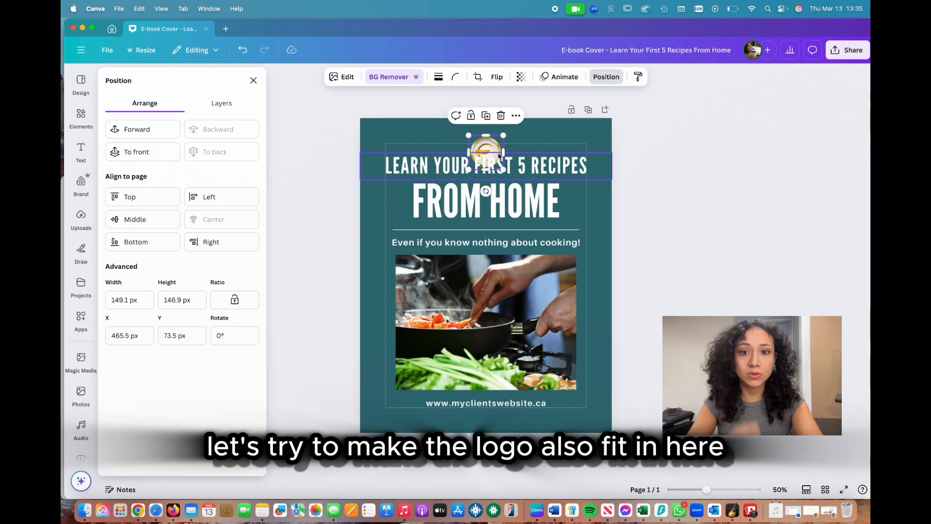
left_click_drag(546, 158, 547, 175)
left_click_drag(612, 196, 579, 193)
Step: Shrink the "FROM HOME" heading and align both heading lines to the page's horizontal center
left_click(486, 206)
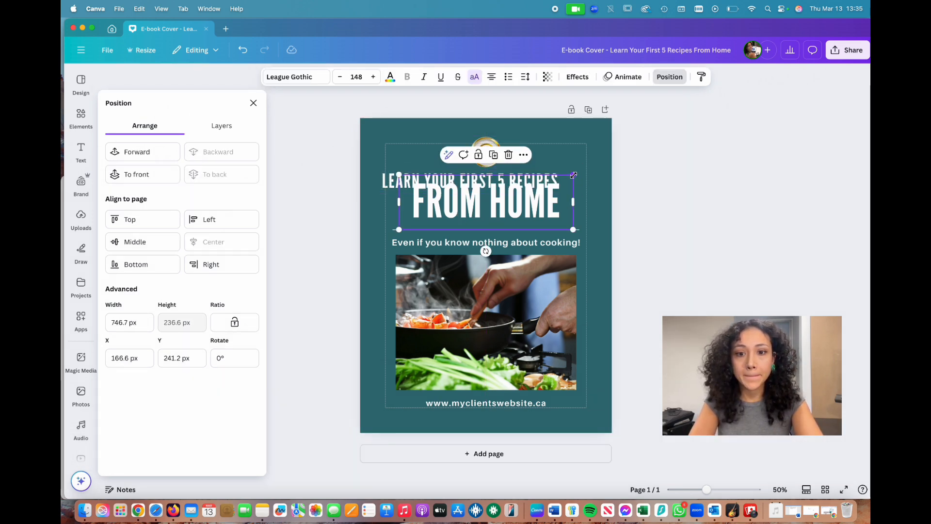
left_click_drag(399, 174, 432, 184)
left_click(222, 242)
left_click(470, 181)
left_click(221, 242)
Step: Shorten the divider line from both ends so it runs from X 203.1 px to 876.9 px, centered on the page
left_click(572, 230)
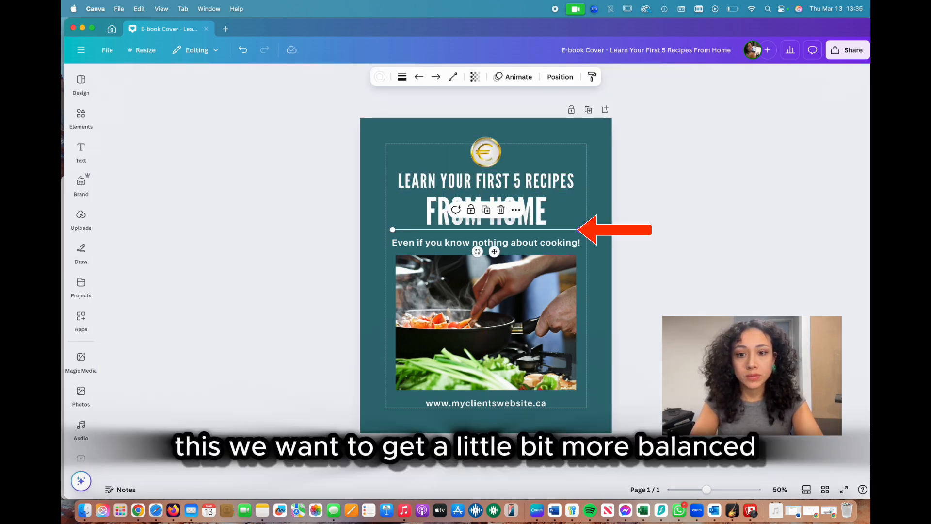
left_click_drag(579, 230, 564, 230)
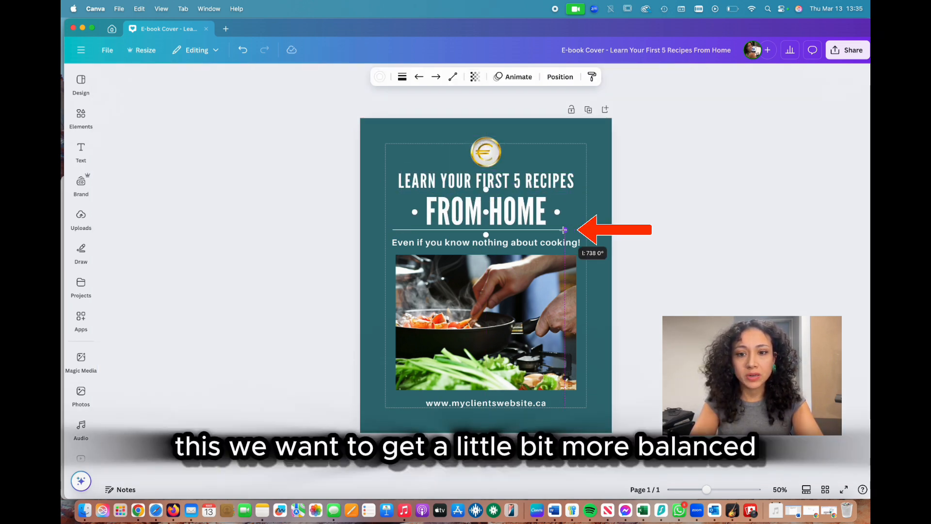
left_click_drag(393, 230, 407, 230)
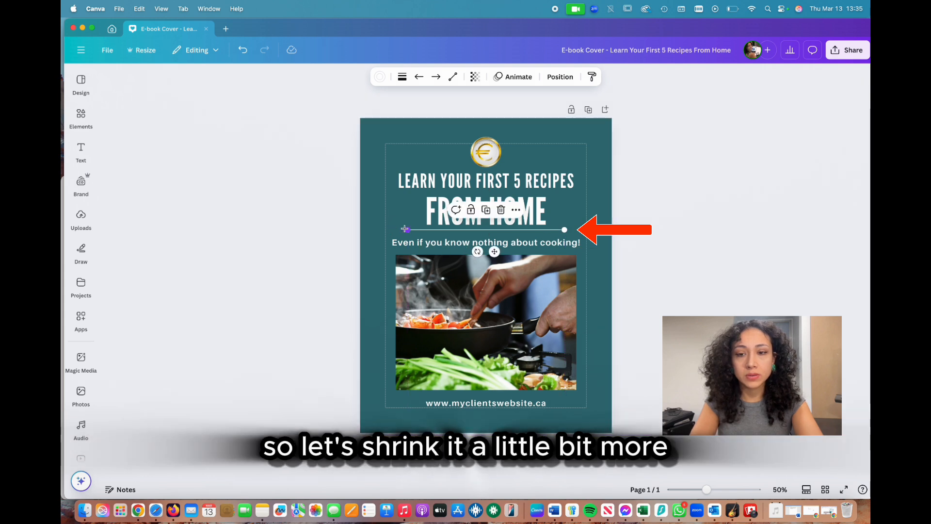
left_click(560, 77)
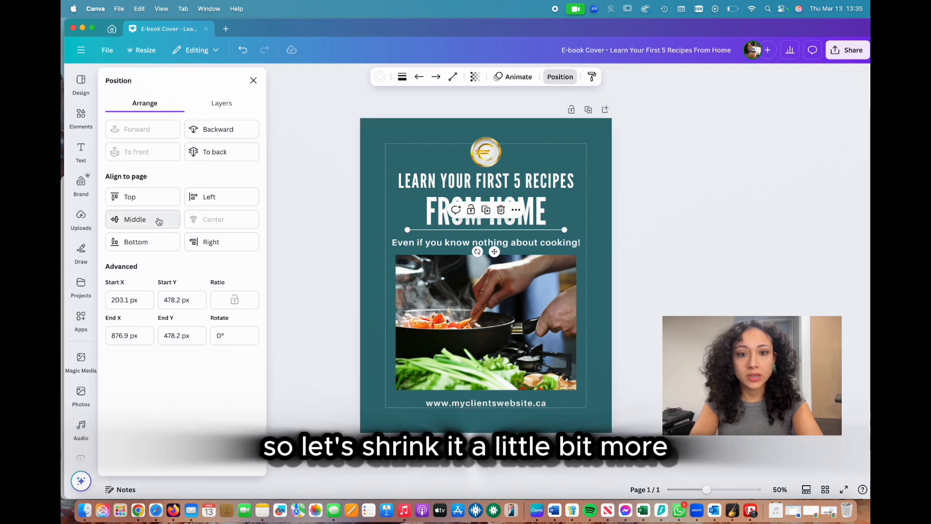
Step: Shrink the cooking tagline to roughly the divider's width, and adjust the website address inside the bottom margin
left_click(391, 240)
left_click_drag(387, 236, 401, 238)
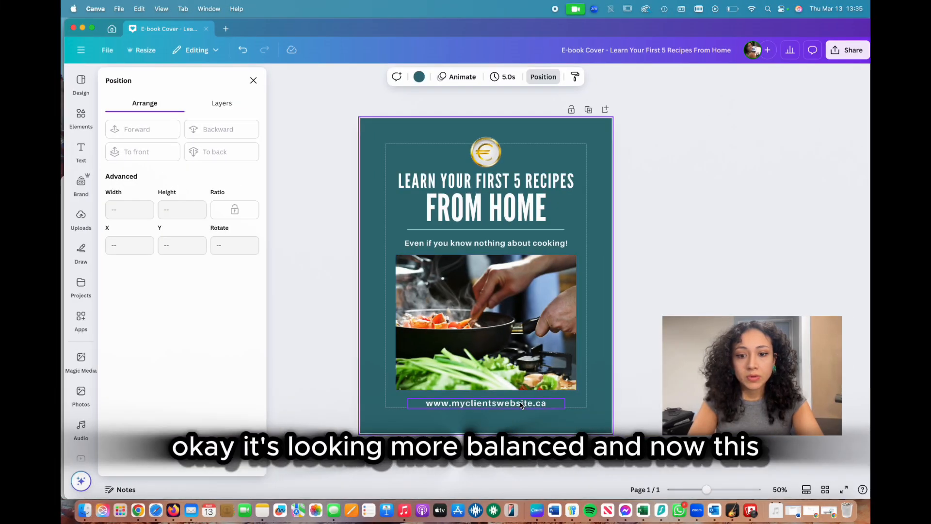
left_click(520, 406)
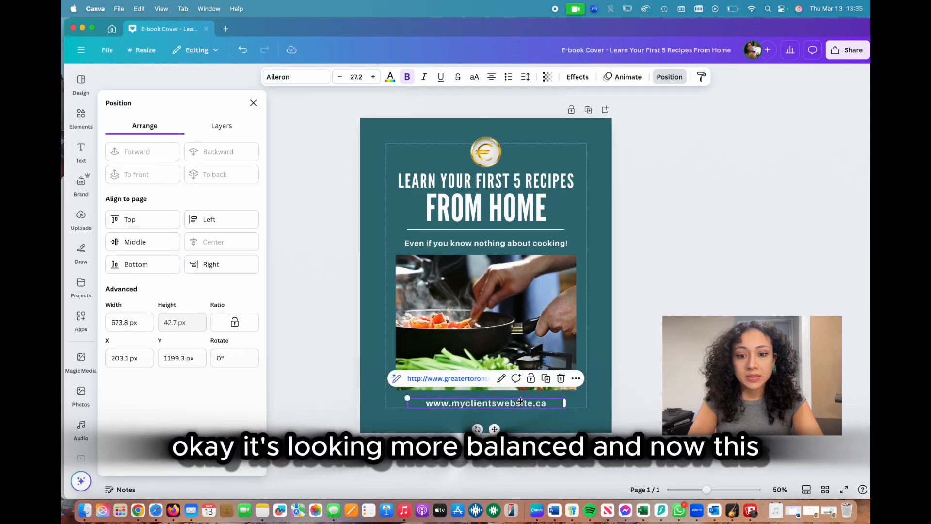
left_click(393, 247)
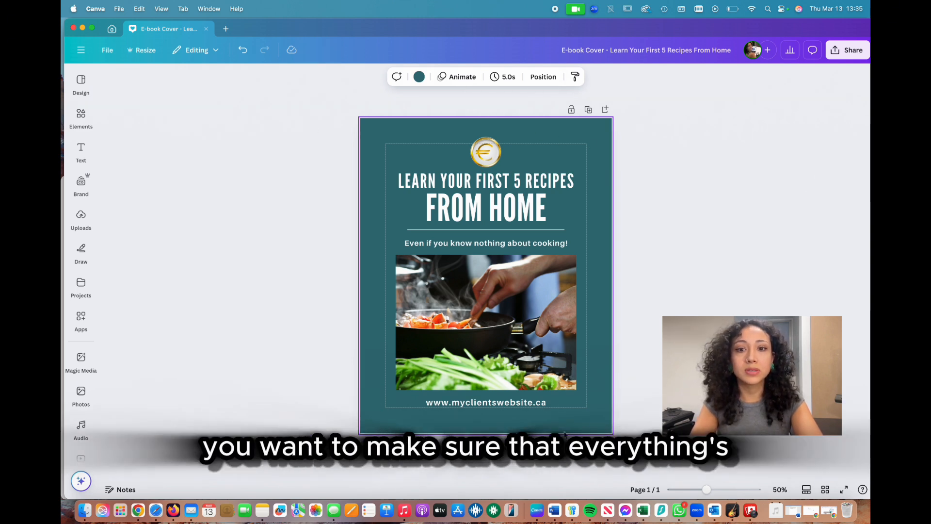
Step: Turn off the display of the page margins
left_click(106, 58)
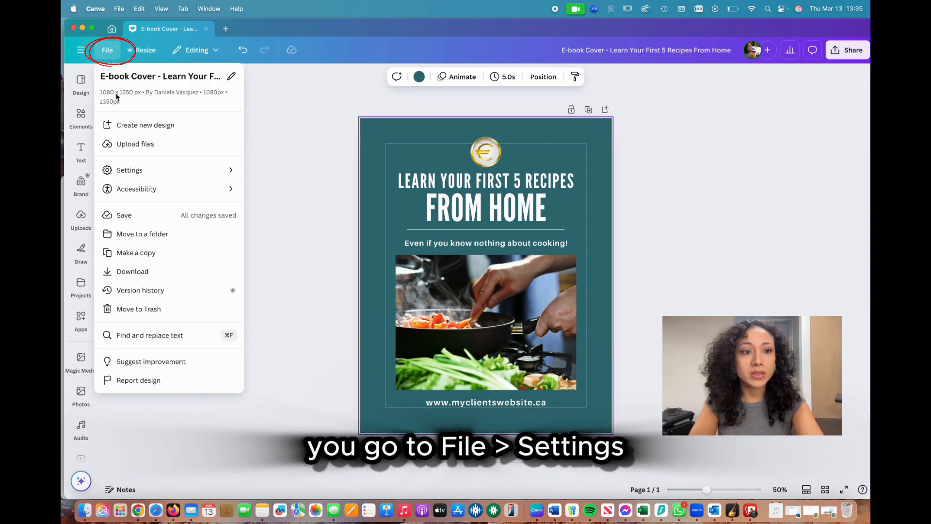
left_click(129, 169)
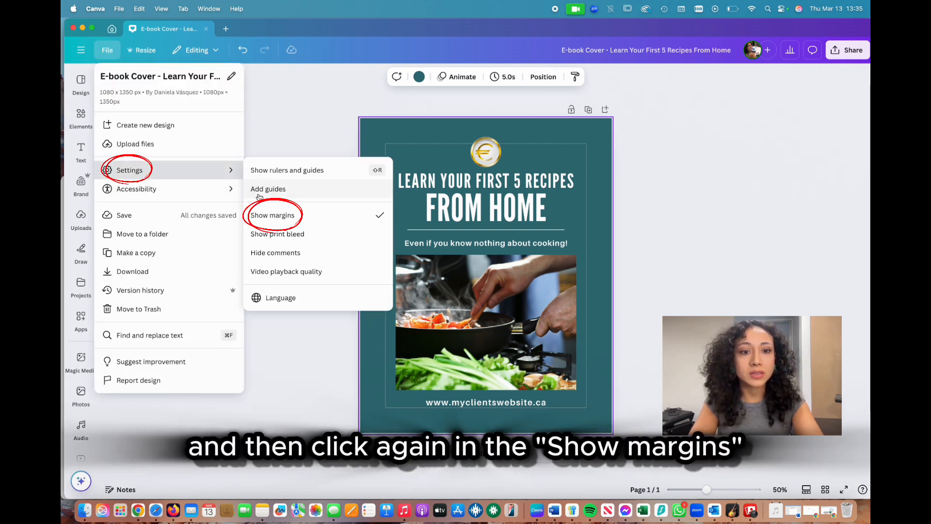
left_click(314, 222)
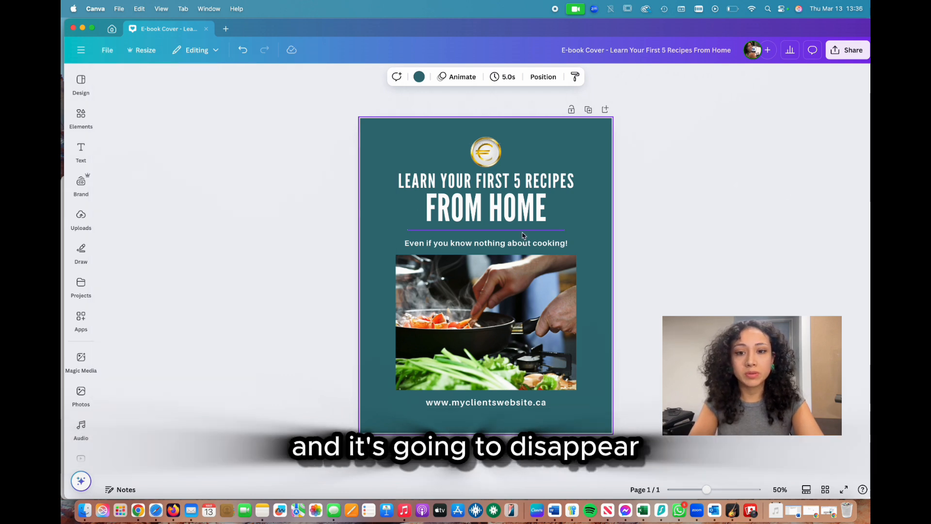